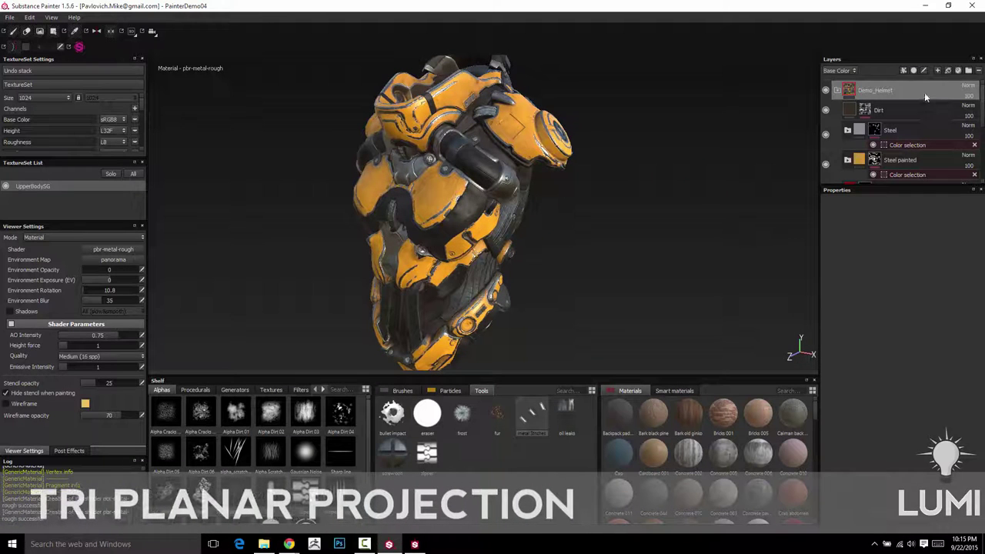
- Add a fill layer above the Demo_Helmet group and give it the Bricks 001 material
{"action": "left_click", "coordinate": [938, 71]}
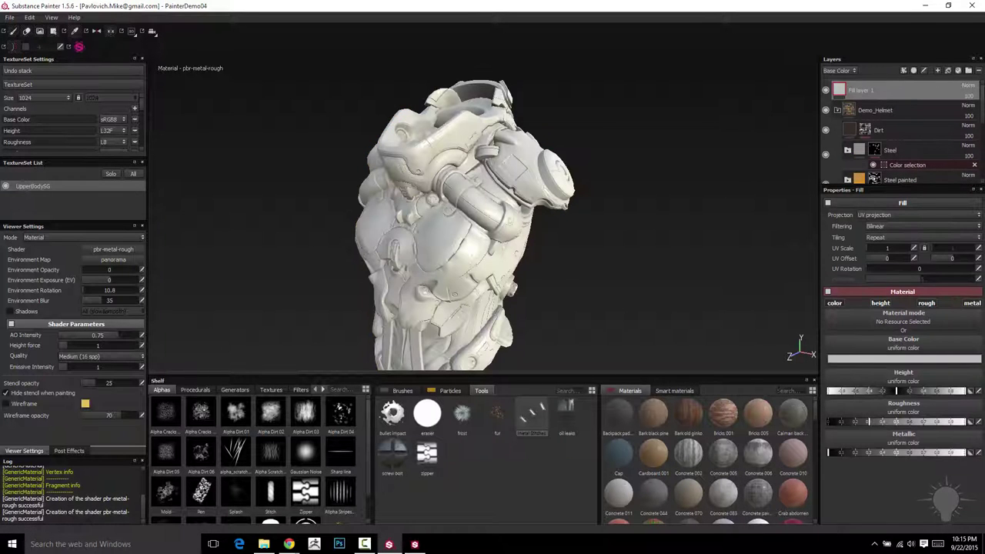
{"action": "left_click", "coordinate": [785, 391]}
{"action": "type", "text": "brick"}
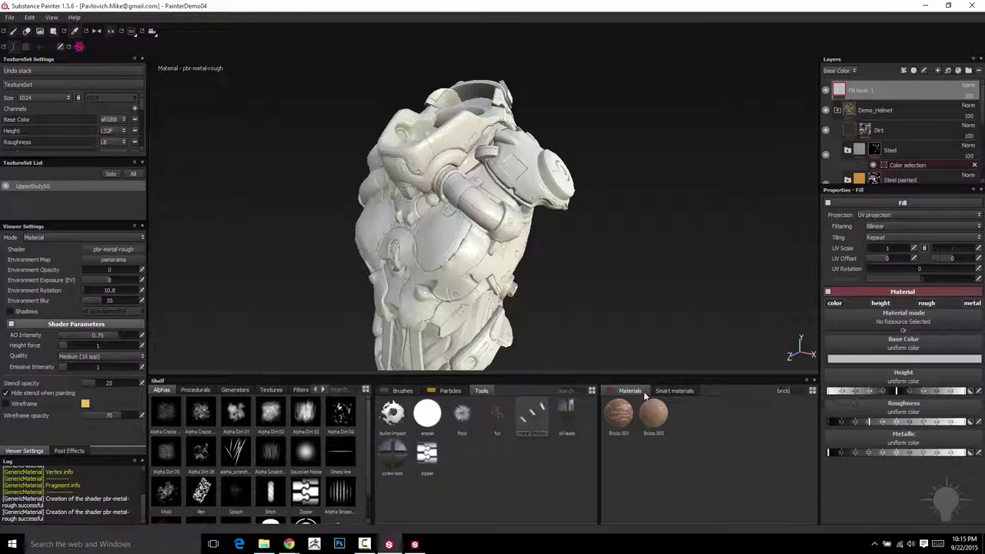
{"action": "left_click", "coordinate": [625, 420]}
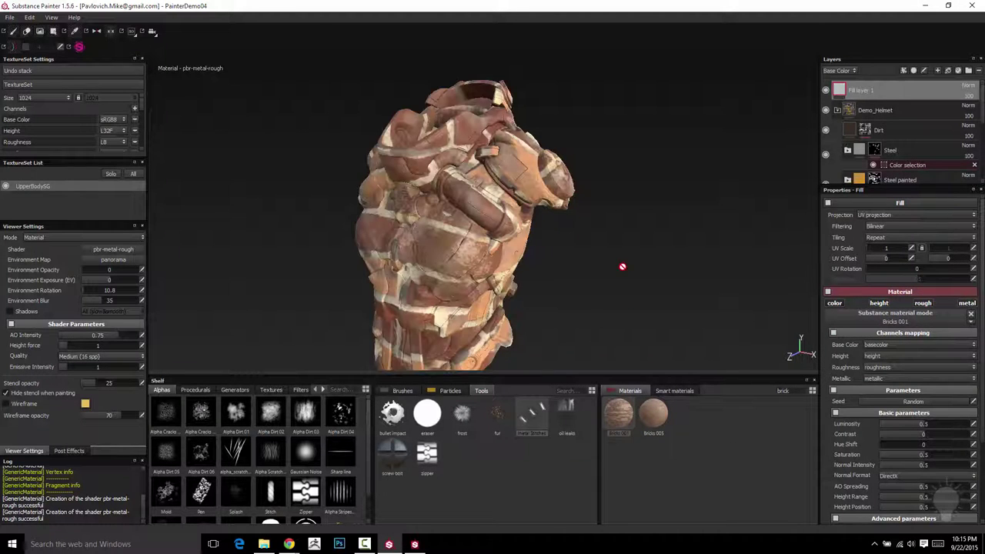
- Set the brick fill layer's UV scale to 11.35
{"action": "left_click_drag", "start_coordinate": [545, 247], "coordinate": [773, 261], "text": "alt"}
{"action": "left_click_drag", "start_coordinate": [431, 246], "coordinate": [750, 268], "text": "alt"}
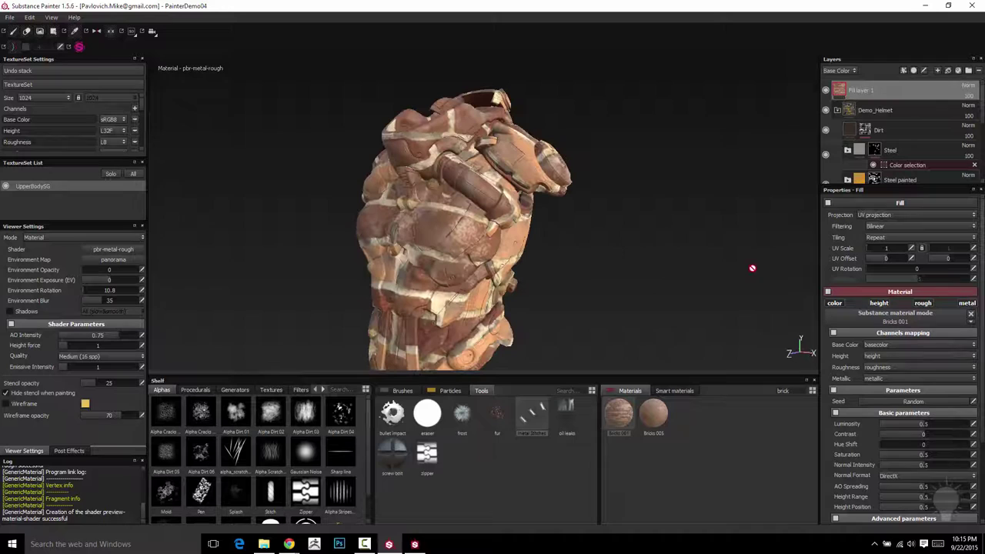
{"action": "left_click", "coordinate": [922, 249]}
{"action": "left_click_drag", "start_coordinate": [869, 248], "coordinate": [870, 249]}
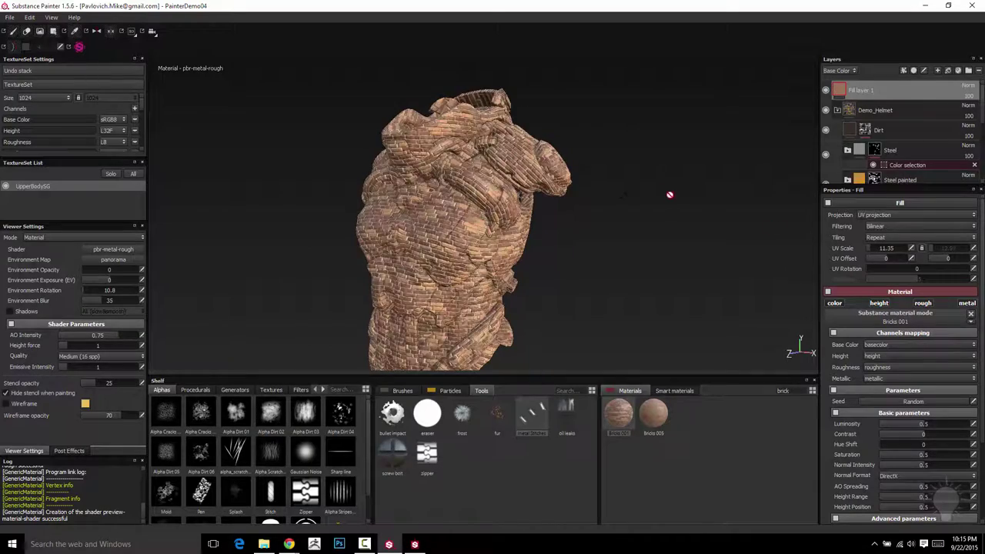
- Examine how the bricks flow across the model, and survey the pattern over the UV islands in the 2D only view
{"action": "left_click_drag", "start_coordinate": [671, 194], "coordinate": [425, 148], "text": "alt"}
{"action": "scroll", "coordinate": [627, 202], "scroll_direction": "up", "scroll_amount": 3}
{"action": "scroll", "coordinate": [652, 253], "scroll_direction": "down", "scroll_amount": 3}
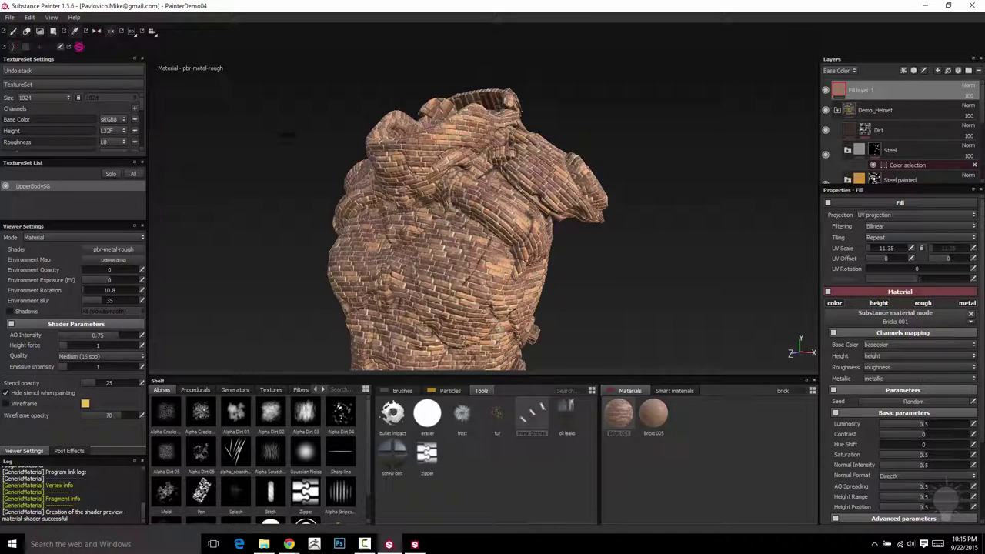
{"action": "left_click_drag", "start_coordinate": [288, 135], "coordinate": [149, 47], "text": "alt"}
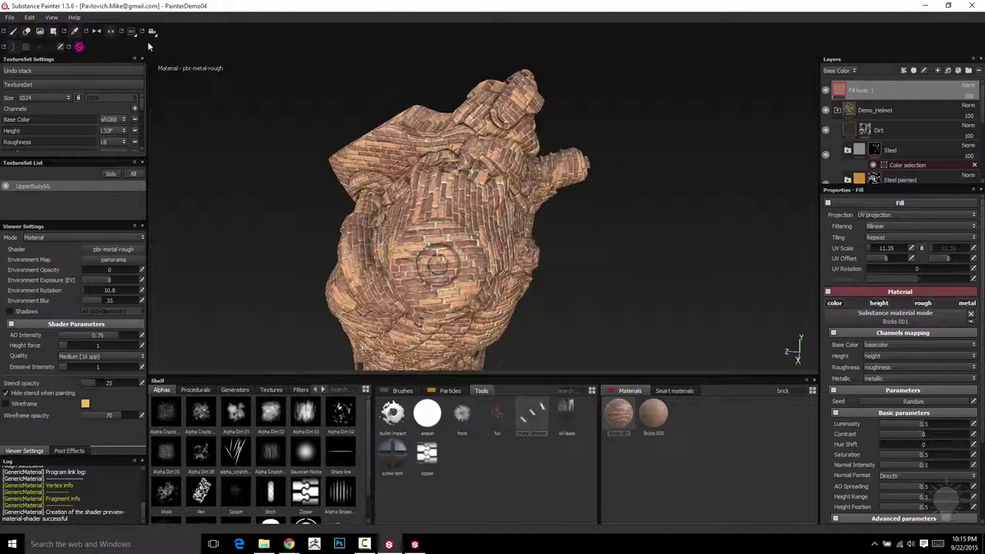
{"action": "left_click", "coordinate": [132, 31]}
{"action": "left_click", "coordinate": [148, 66]}
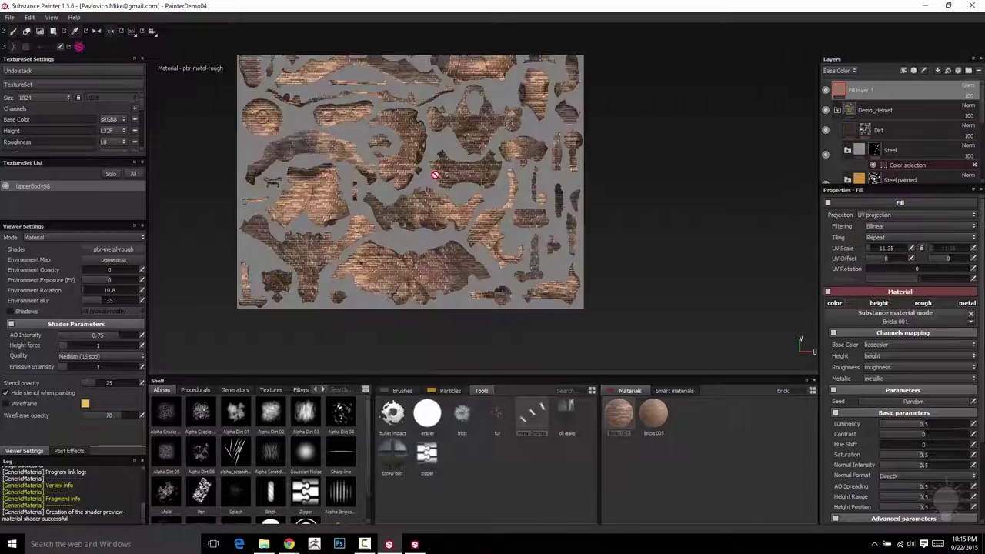
{"action": "scroll", "coordinate": [471, 287], "scroll_direction": "up", "scroll_amount": 4}
{"action": "scroll", "coordinate": [472, 288], "scroll_direction": "down", "scroll_amount": 4}
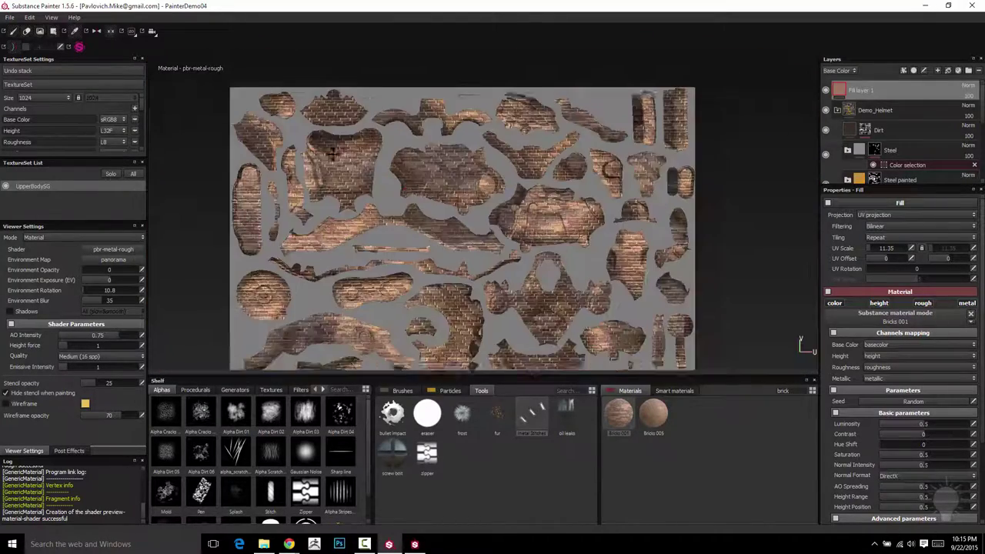
{"action": "middle_click_drag", "start_coordinate": [387, 221], "coordinate": [490, 150]}
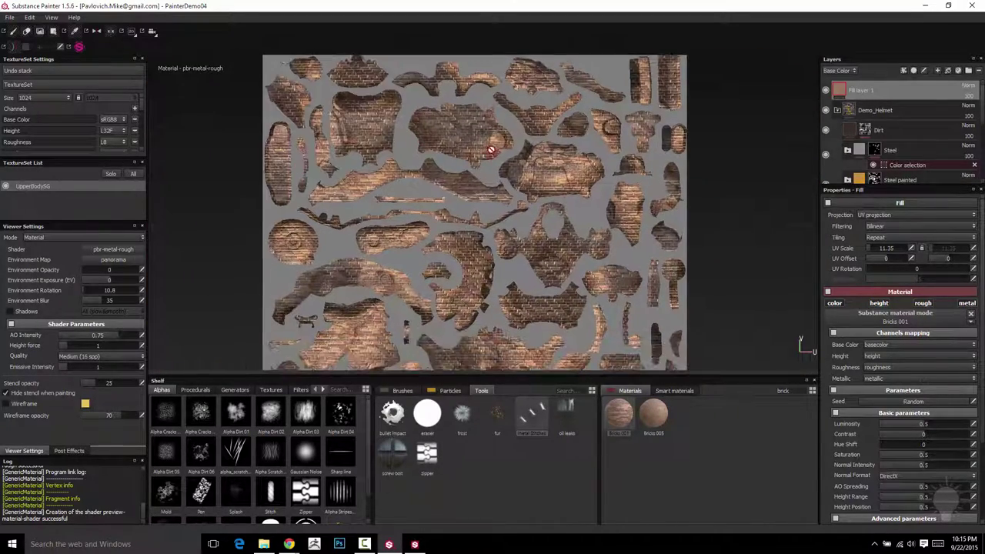
{"action": "middle_click_drag", "start_coordinate": [526, 305], "coordinate": [526, 221], "text": "alt"}
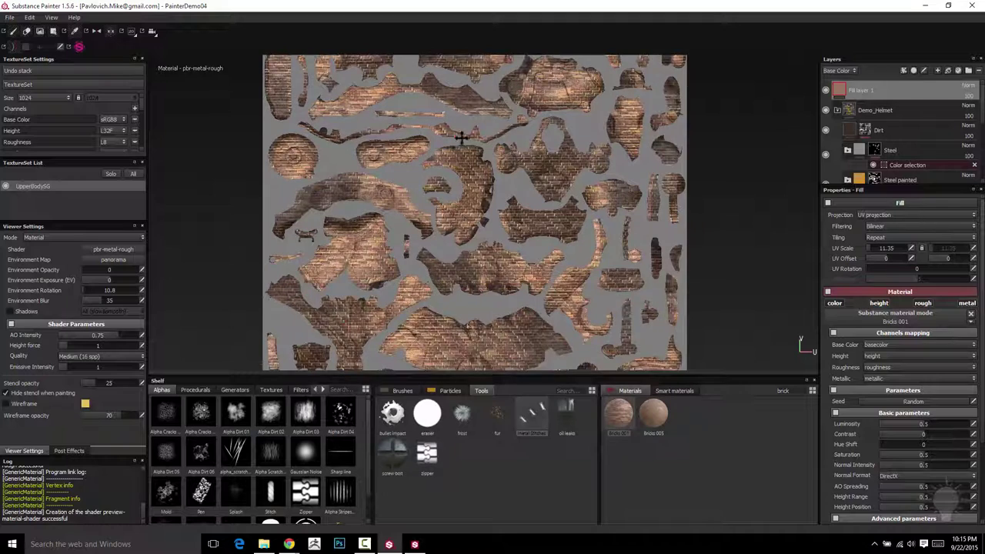
{"action": "middle_click_drag", "start_coordinate": [462, 137], "coordinate": [423, 153]}
{"action": "middle_click_drag", "start_coordinate": [430, 98], "coordinate": [449, 200]}
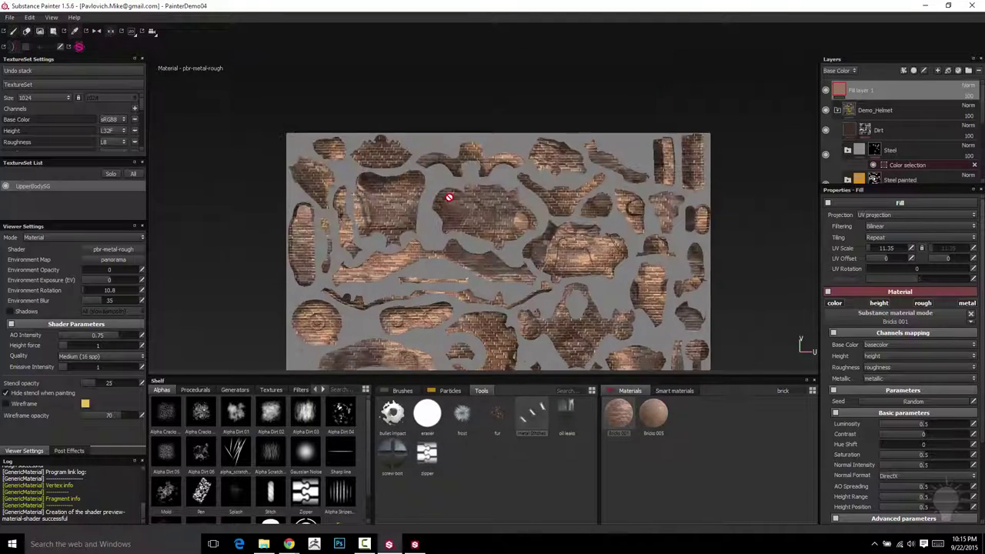
- Examine the brick direction and scale up close on individual UV islands
{"action": "scroll", "coordinate": [486, 119], "scroll_direction": "up", "scroll_amount": 3}
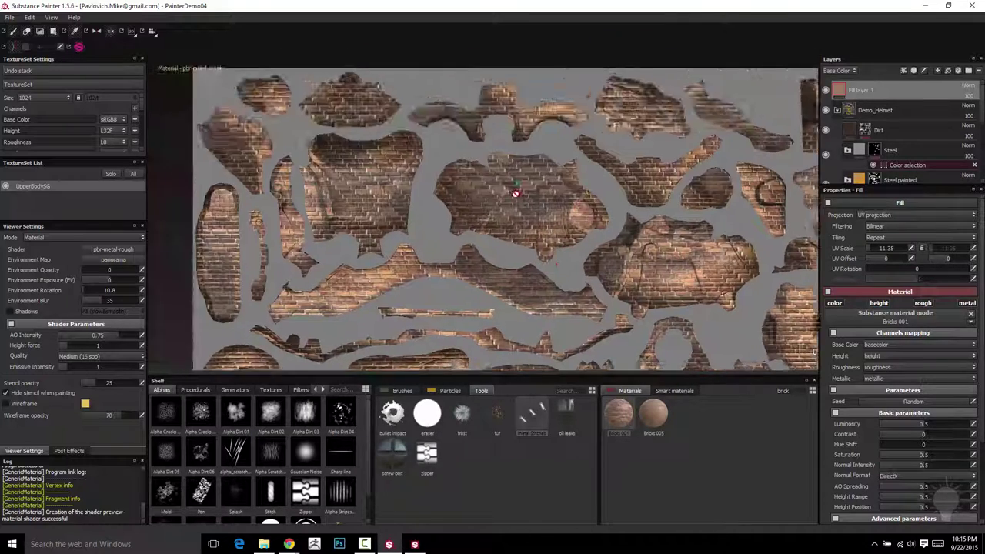
{"action": "scroll", "coordinate": [442, 114], "scroll_direction": "up", "scroll_amount": 2}
{"action": "scroll", "coordinate": [321, 177], "scroll_direction": "up", "scroll_amount": 3}
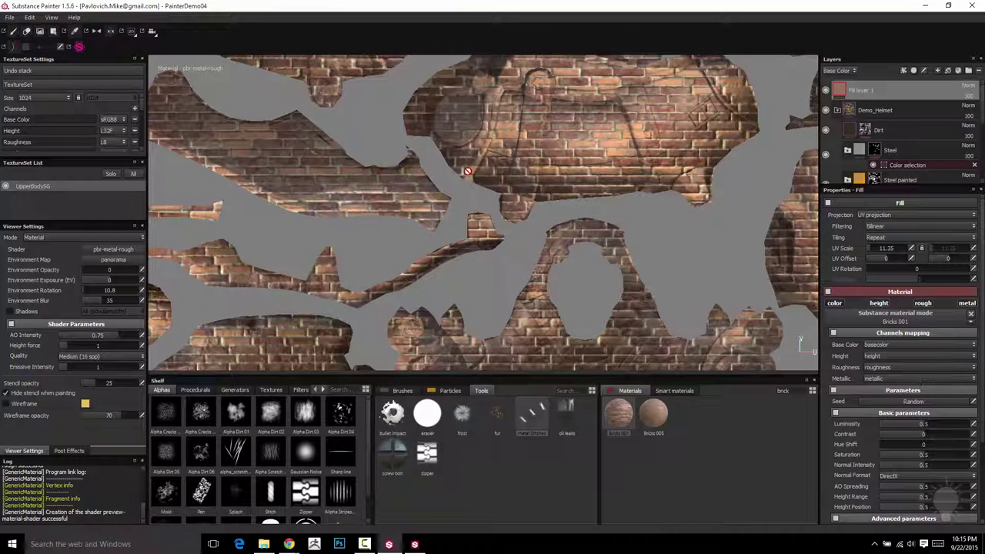
{"action": "middle_click_drag", "start_coordinate": [578, 175], "coordinate": [410, 173]}
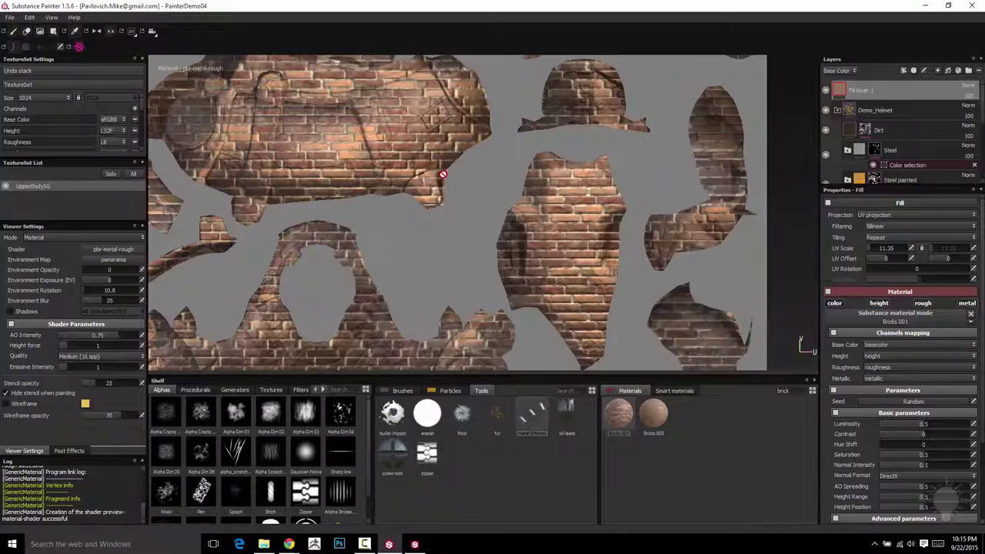
{"action": "scroll", "coordinate": [614, 177], "scroll_direction": "down", "scroll_amount": 4}
{"action": "middle_click_drag", "start_coordinate": [613, 176], "coordinate": [575, 174], "text": "alt"}
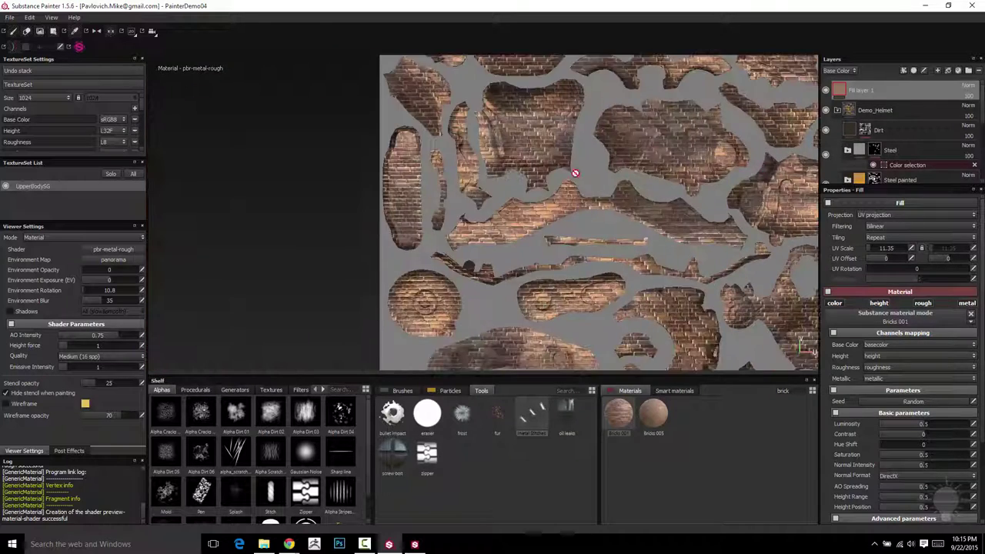
{"action": "right_click_drag", "start_coordinate": [583, 186], "coordinate": [441, 159], "text": "alt"}
{"action": "scroll", "coordinate": [440, 158], "scroll_direction": "down", "scroll_amount": 4}
{"action": "middle_click_drag", "start_coordinate": [379, 227], "coordinate": [363, 183]}
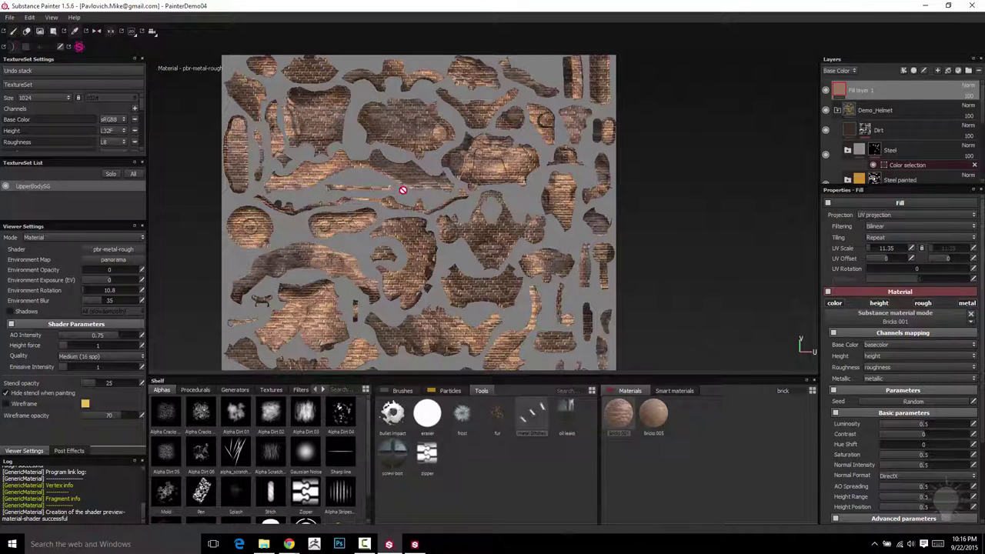
- Return to the 3D only view and switch the brick fill layer's projection to Tri-planar projection
{"action": "left_click", "coordinate": [131, 33]}
{"action": "left_click", "coordinate": [136, 56]}
{"action": "left_click_drag", "start_coordinate": [499, 177], "coordinate": [578, 192], "text": "alt"}
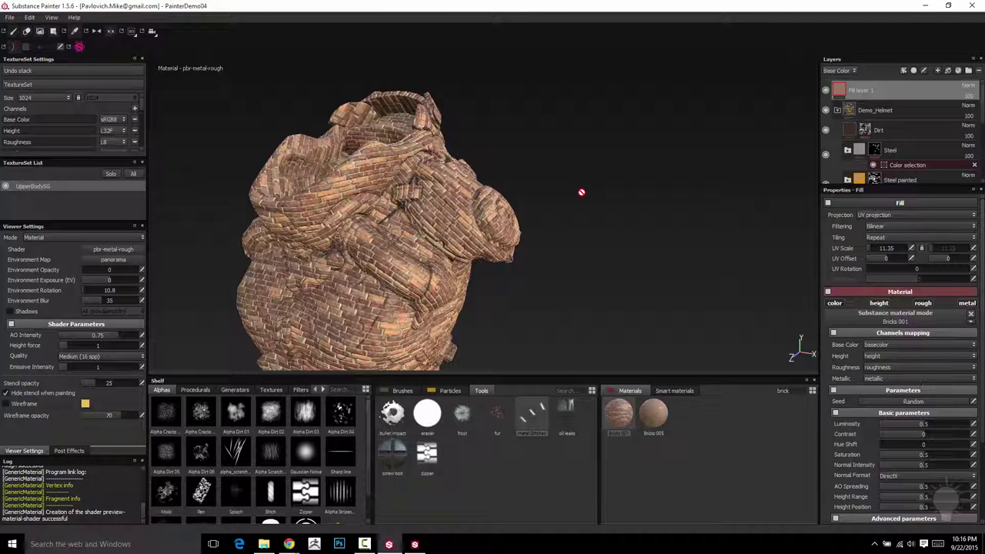
{"action": "left_click", "coordinate": [882, 217]}
{"action": "left_click", "coordinate": [885, 221]}
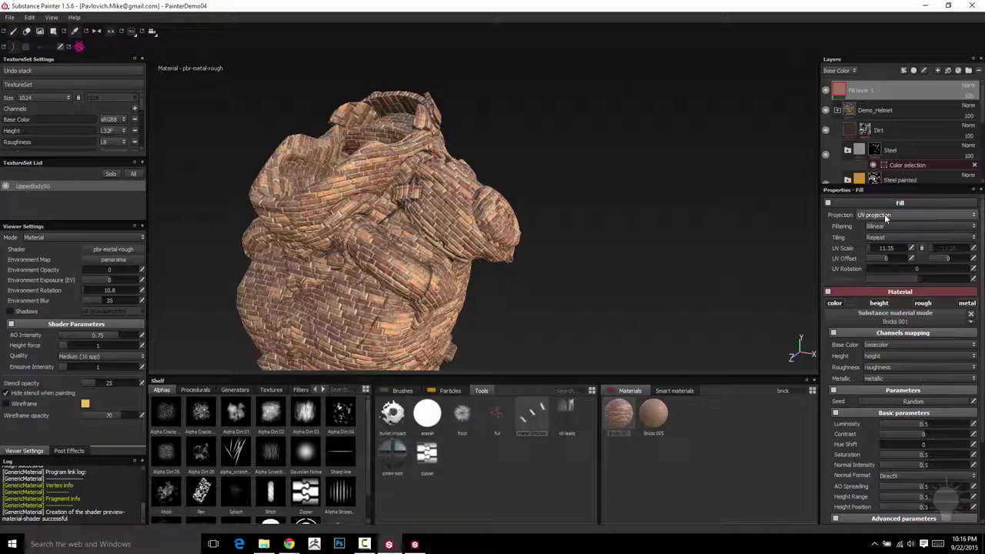
{"action": "left_click", "coordinate": [885, 217]}
{"action": "left_click", "coordinate": [884, 229]}
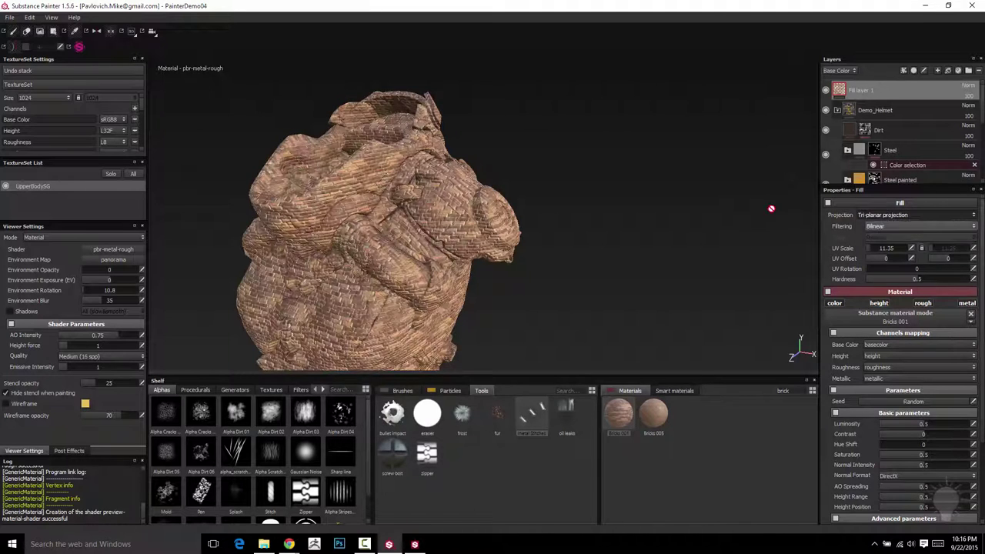
{"action": "left_click_drag", "start_coordinate": [769, 209], "coordinate": [431, 129], "text": "alt"}
{"action": "scroll", "coordinate": [924, 346], "scroll_direction": "down", "scroll_amount": 2}
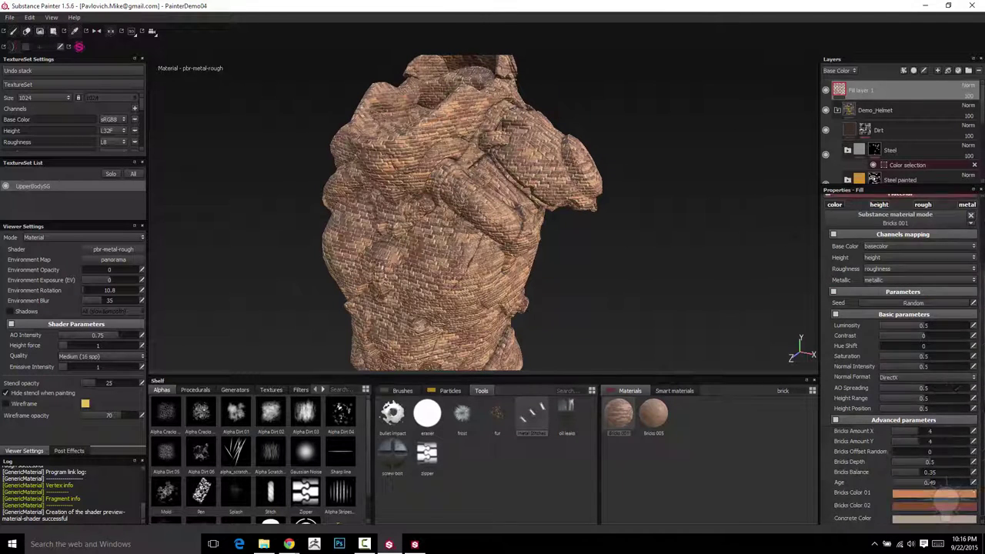
{"action": "scroll", "coordinate": [893, 254], "scroll_direction": "up", "scroll_amount": 2}
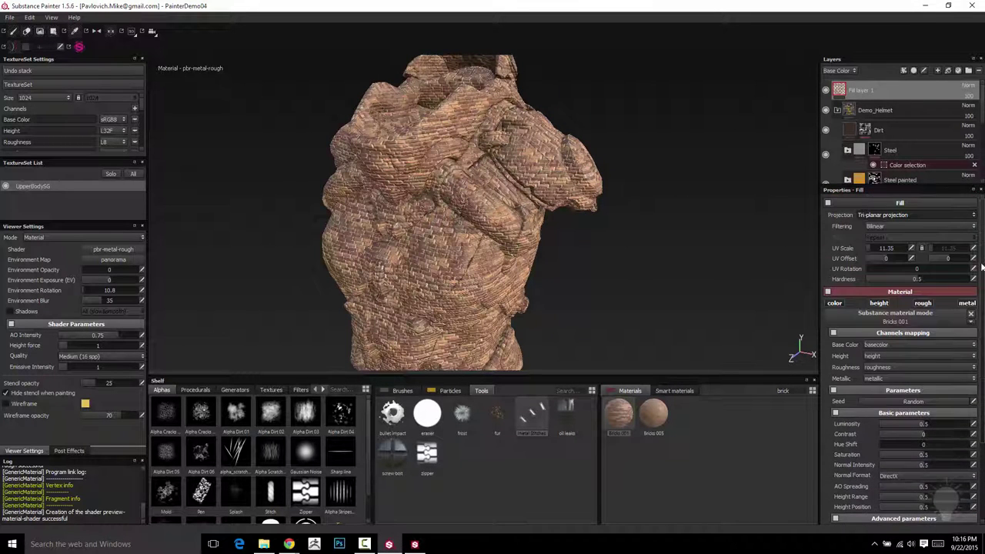
- Switch to Substance Designer and add the Tri Planar Grayscale and Tri Planar nodes from the library to New_Graph
{"action": "left_click", "coordinate": [414, 544]}
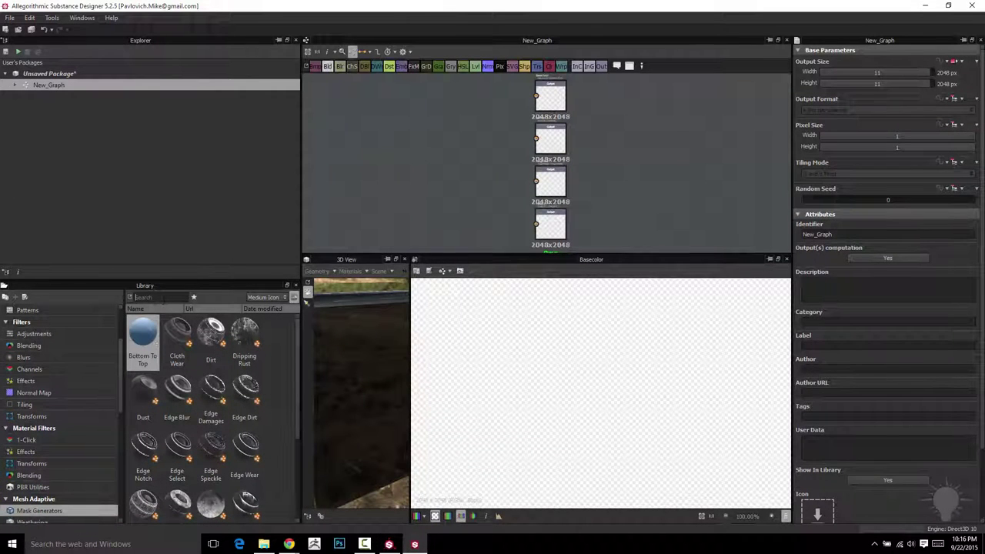
{"action": "left_click", "coordinate": [158, 298]}
{"action": "type", "text": "tri"}
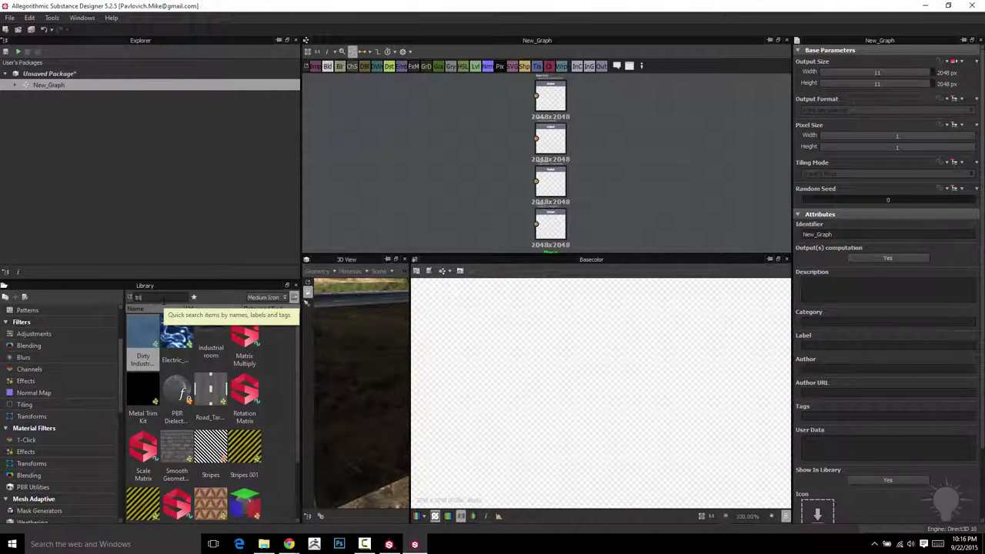
{"action": "type", "text": " p"}
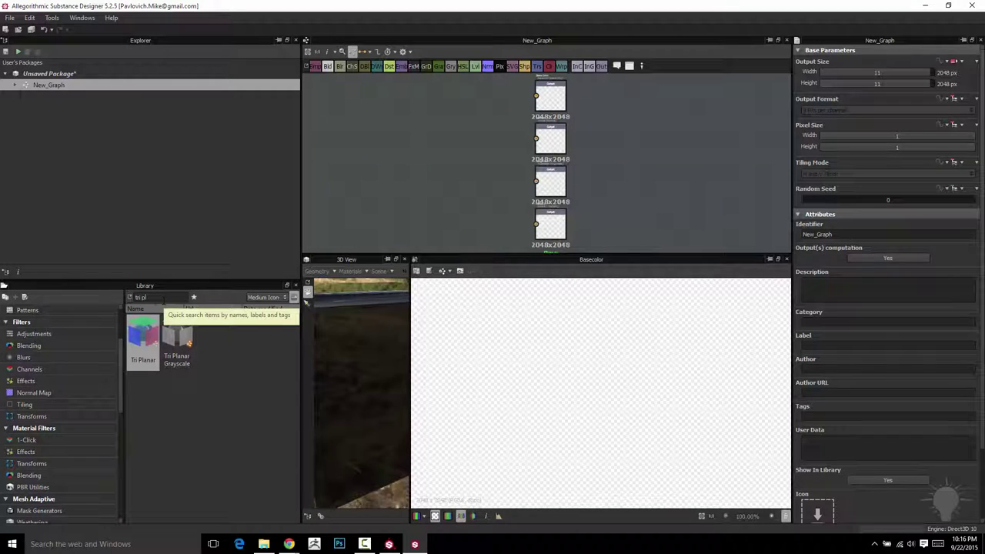
{"action": "left_click_drag", "start_coordinate": [163, 337], "coordinate": [418, 166]}
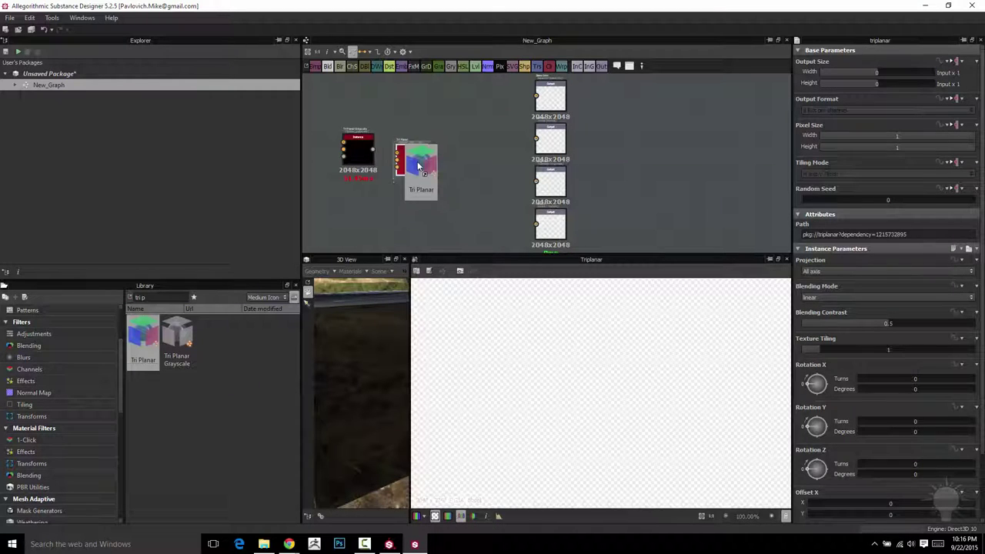
- Check the input connectors of both tri-planar nodes and line up the Tri Planar node beside the grayscale one
{"action": "scroll", "coordinate": [420, 167], "scroll_direction": "up", "scroll_amount": 5}
{"action": "middle_click_drag", "start_coordinate": [314, 167], "coordinate": [422, 191]}
{"action": "middle_click_drag", "start_coordinate": [371, 127], "coordinate": [401, 130]}
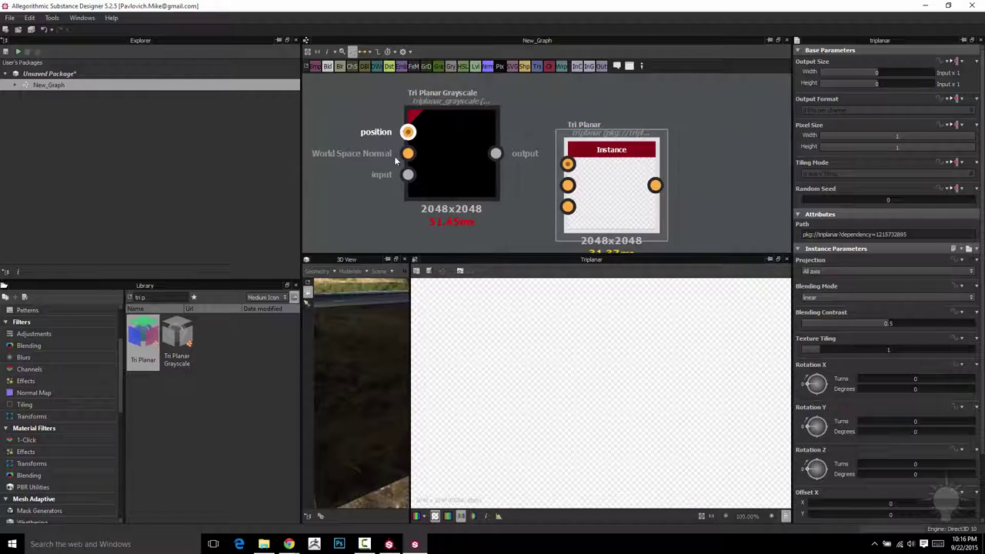
{"action": "scroll", "coordinate": [554, 158], "scroll_direction": "down", "scroll_amount": 3}
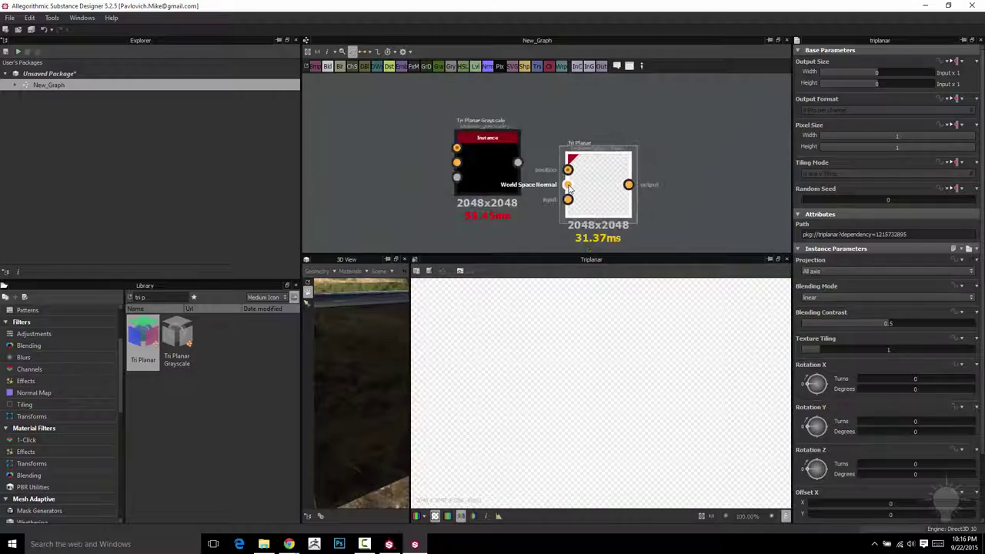
{"action": "middle_click_drag", "start_coordinate": [554, 154], "coordinate": [535, 148]}
{"action": "left_click_drag", "start_coordinate": [575, 164], "coordinate": [575, 141]}
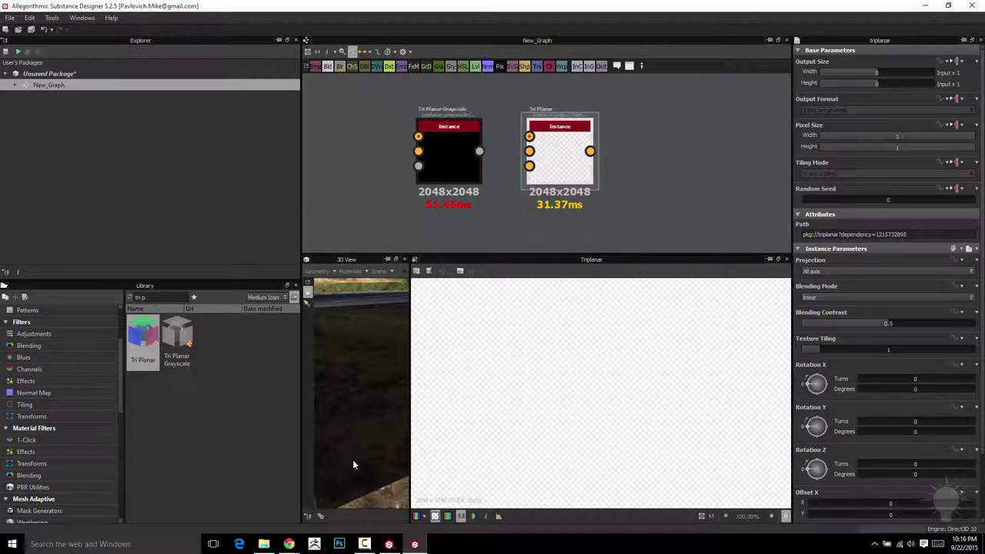
- Switch back to Substance Painter, check the tri-planar bricks in the 2D only view, and show the 3D/2D split view
{"action": "left_click", "coordinate": [388, 545]}
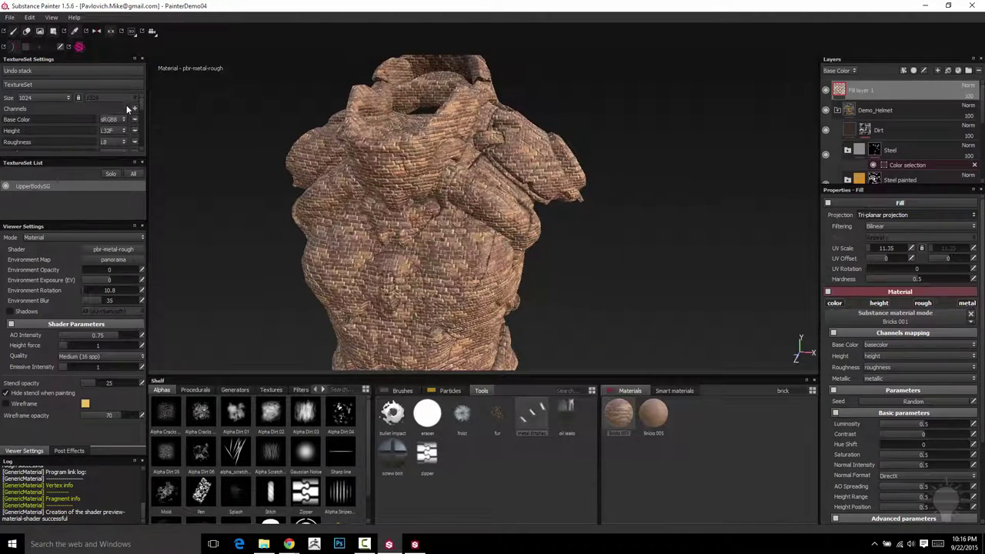
{"action": "left_click", "coordinate": [132, 32]}
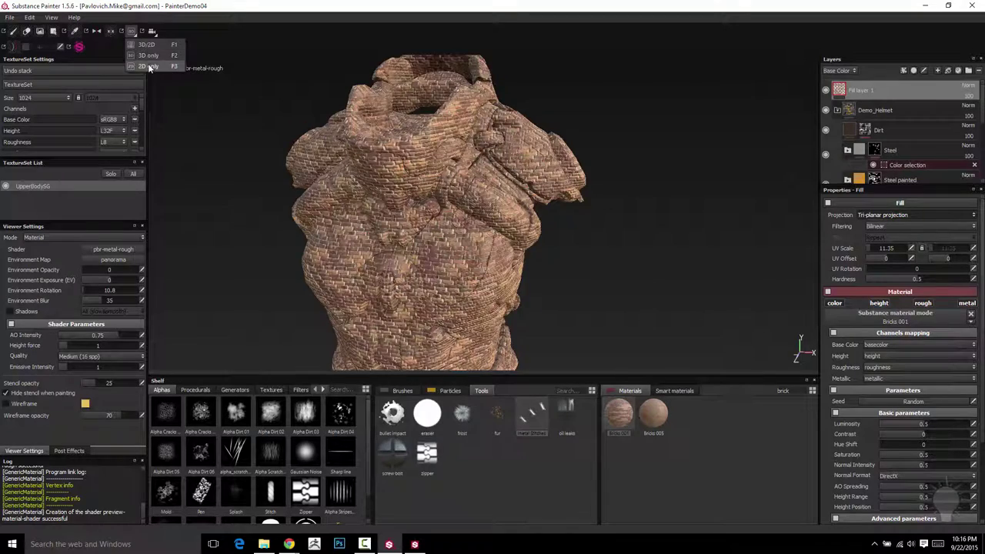
{"action": "left_click", "coordinate": [151, 68]}
{"action": "left_click", "coordinate": [131, 32]}
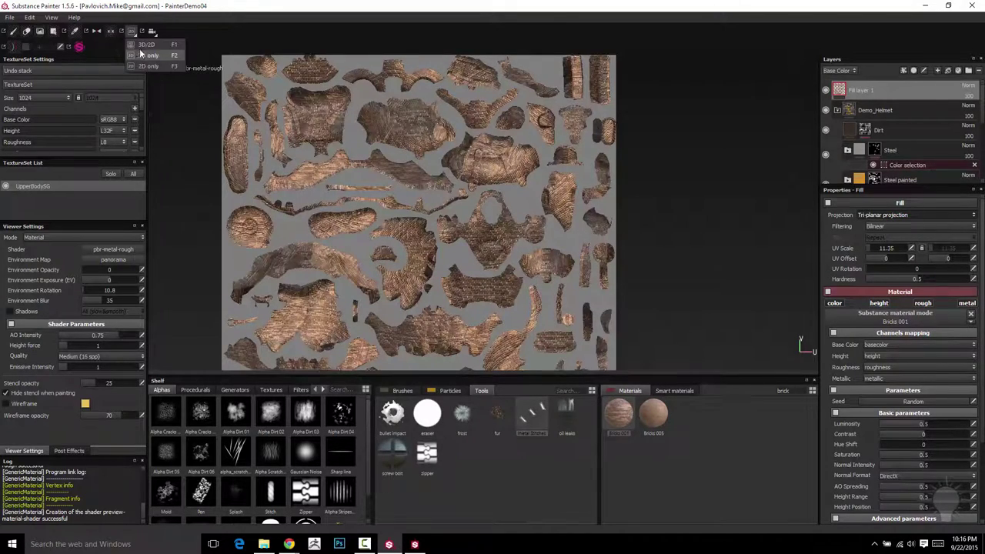
{"action": "left_click", "coordinate": [152, 43]}
- Set the brick fill layer's projection back to UV projection to compare it on the model and UV layout
{"action": "left_click_drag", "start_coordinate": [355, 188], "coordinate": [358, 210], "text": "alt"}
{"action": "right_click_drag", "start_coordinate": [358, 210], "coordinate": [244, 136], "text": "alt"}
{"action": "left_click_drag", "start_coordinate": [244, 135], "coordinate": [401, 224], "text": "alt"}
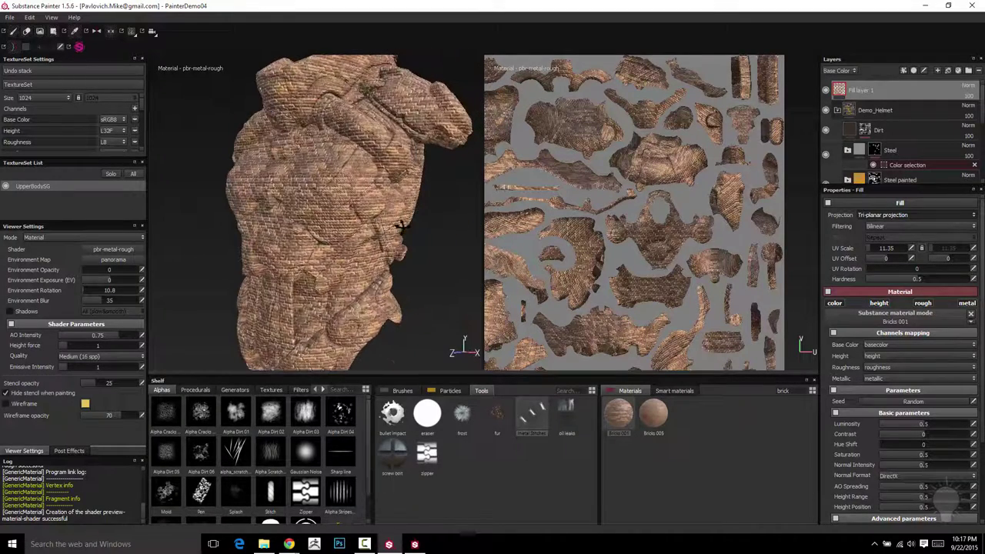
{"action": "left_click", "coordinate": [892, 229]}
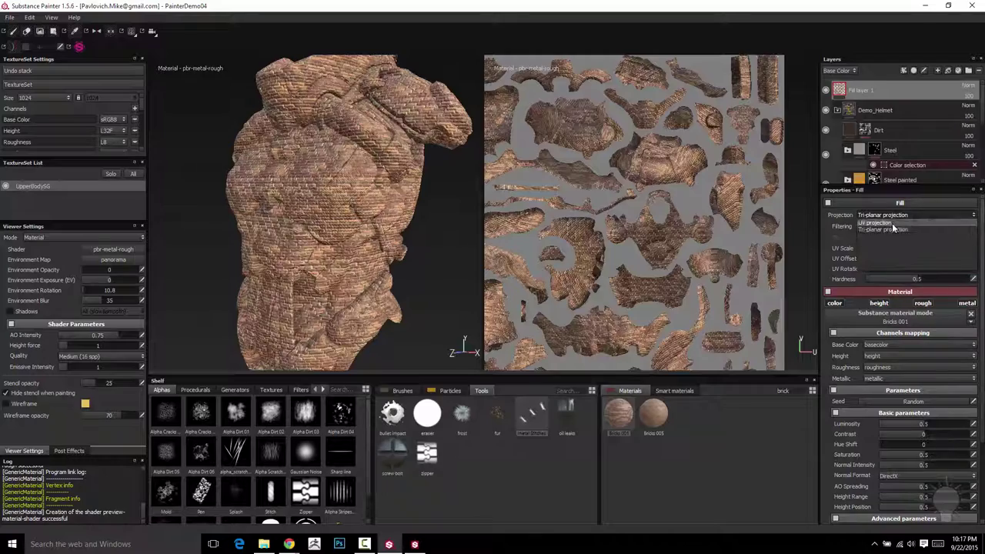
{"action": "left_click", "coordinate": [892, 225]}
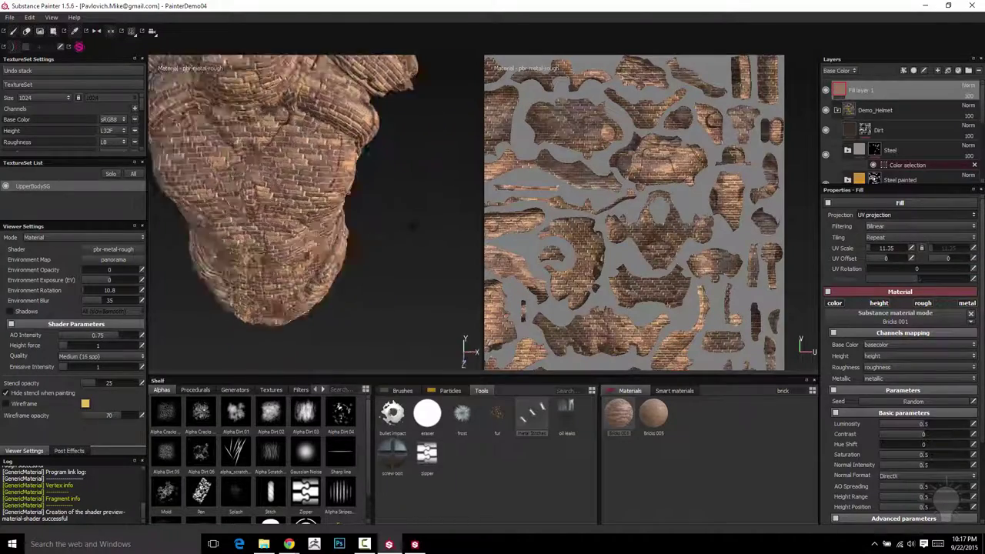
- Set the brick fill layer's projection to Tri-planar projection and check the bricks around the whole model
{"action": "left_click_drag", "start_coordinate": [413, 226], "coordinate": [243, 138], "text": "alt"}
{"action": "left_click_drag", "start_coordinate": [431, 277], "coordinate": [249, 99], "text": "alt"}
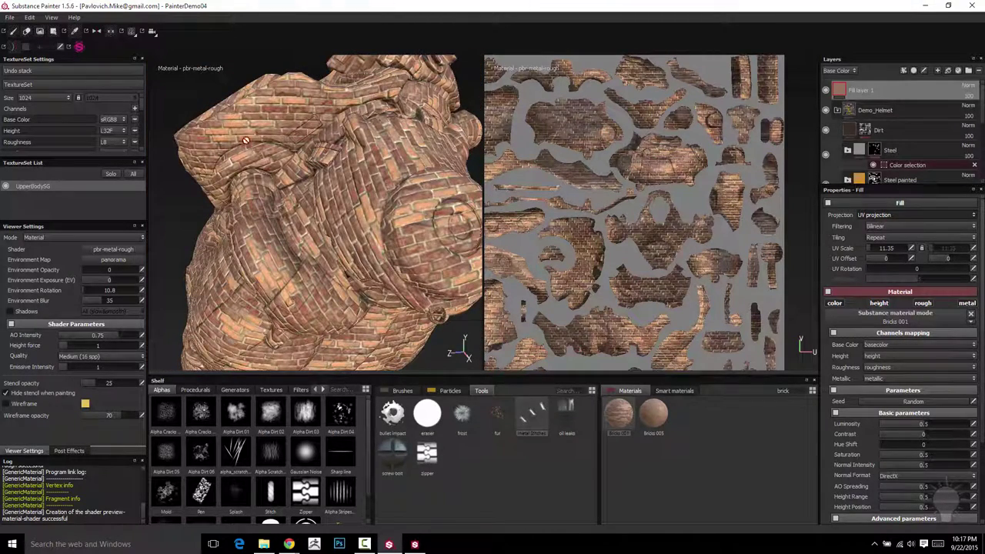
{"action": "left_click", "coordinate": [897, 214]}
{"action": "left_click", "coordinate": [901, 224]}
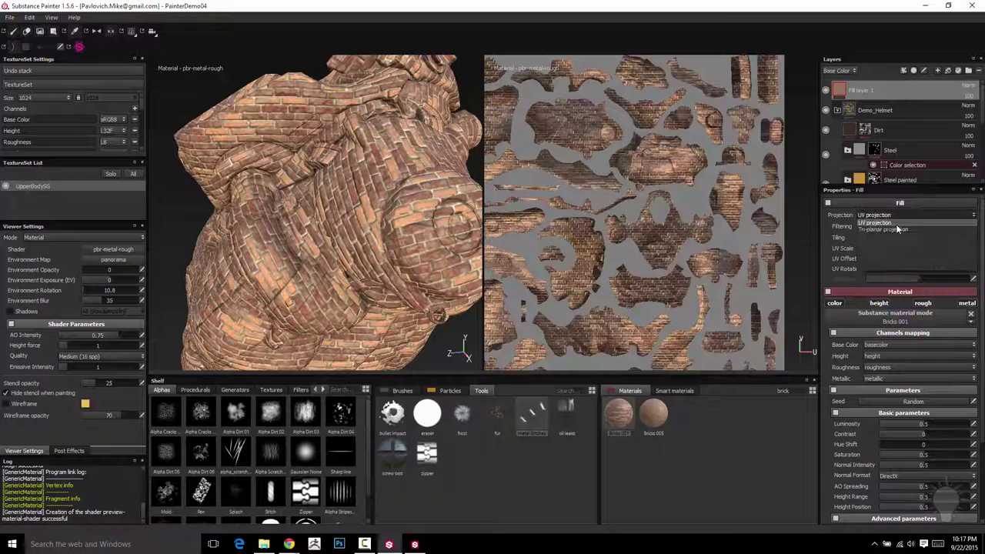
{"action": "key", "text": "f"}
{"action": "left_click_drag", "start_coordinate": [385, 177], "coordinate": [340, 187], "text": "alt"}
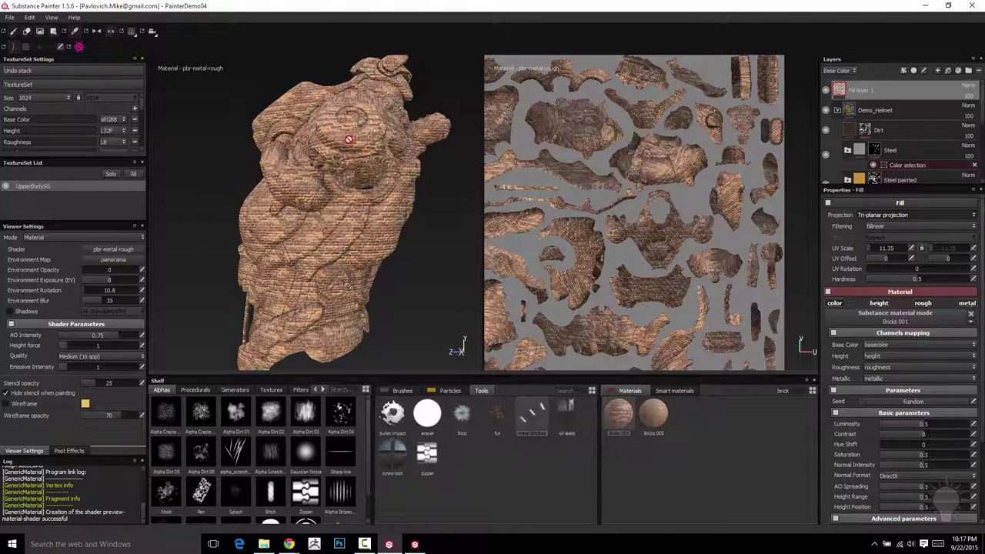
{"action": "left_click_drag", "start_coordinate": [415, 159], "coordinate": [256, 123], "text": "alt"}
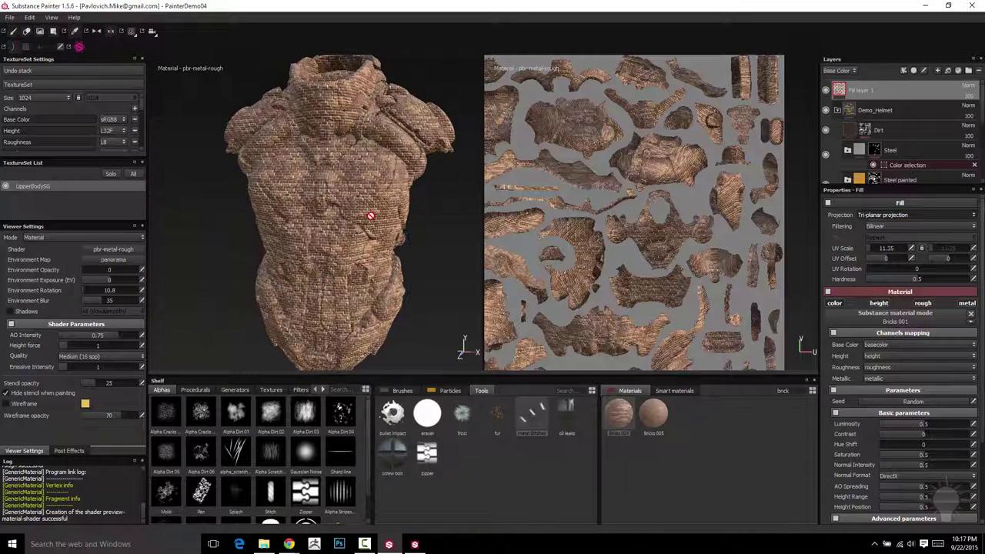
- Examine how the tri-planar bricks fall across the UV islands, from the collar pieces to the large torso shells
{"action": "scroll", "coordinate": [559, 176], "scroll_direction": "up", "scroll_amount": 6}
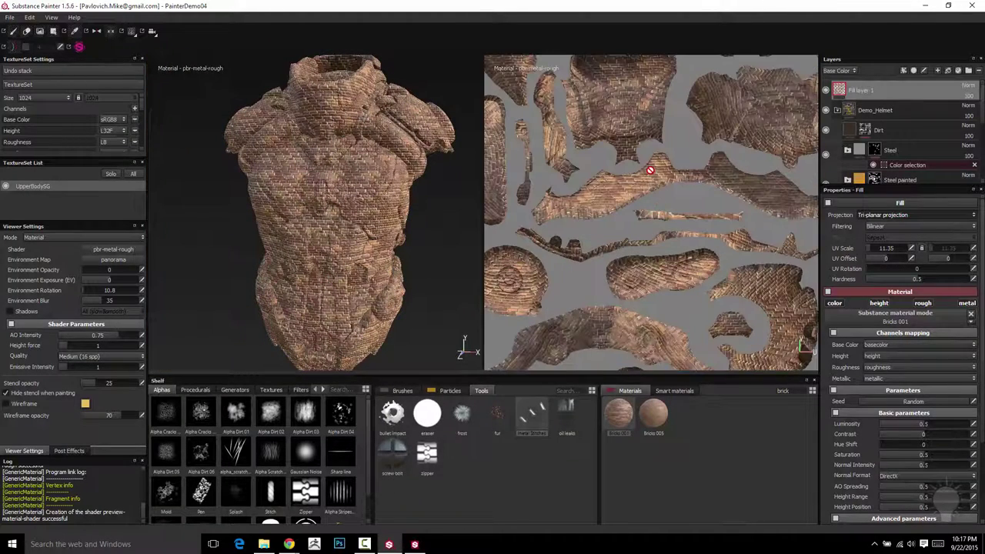
{"action": "right_click_drag", "start_coordinate": [648, 174], "coordinate": [693, 175], "text": "alt"}
{"action": "middle_click_drag", "start_coordinate": [629, 146], "coordinate": [697, 301], "text": "alt"}
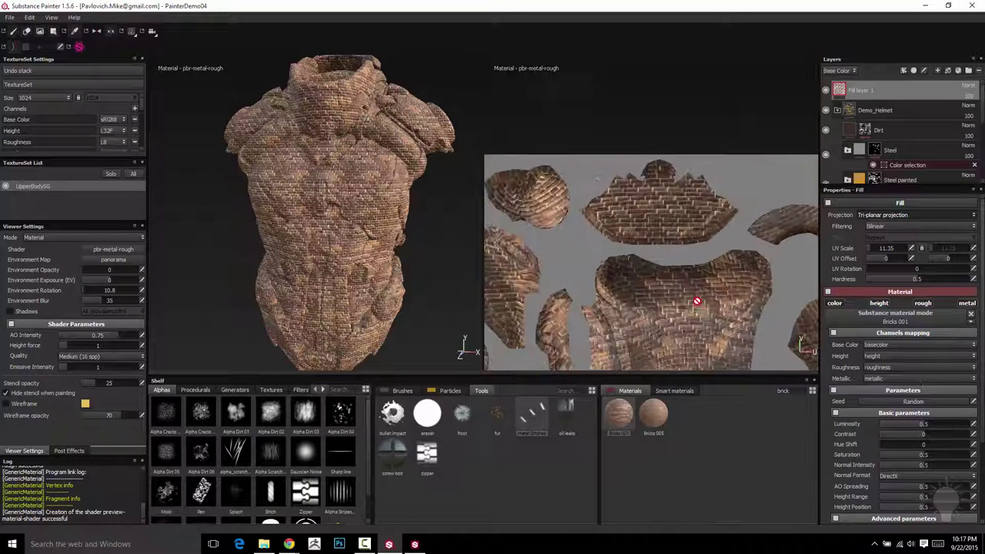
{"action": "right_click_drag", "start_coordinate": [745, 297], "coordinate": [725, 293], "text": "alt"}
{"action": "middle_click_drag", "start_coordinate": [726, 292], "coordinate": [608, 146], "text": "alt"}
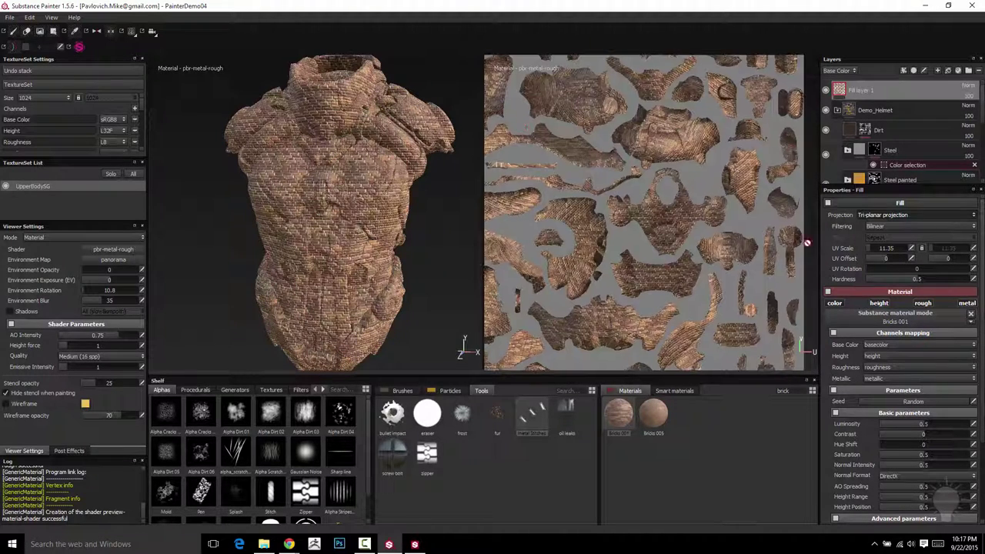
{"action": "middle_click_drag", "start_coordinate": [609, 243], "coordinate": [688, 267], "text": "alt"}
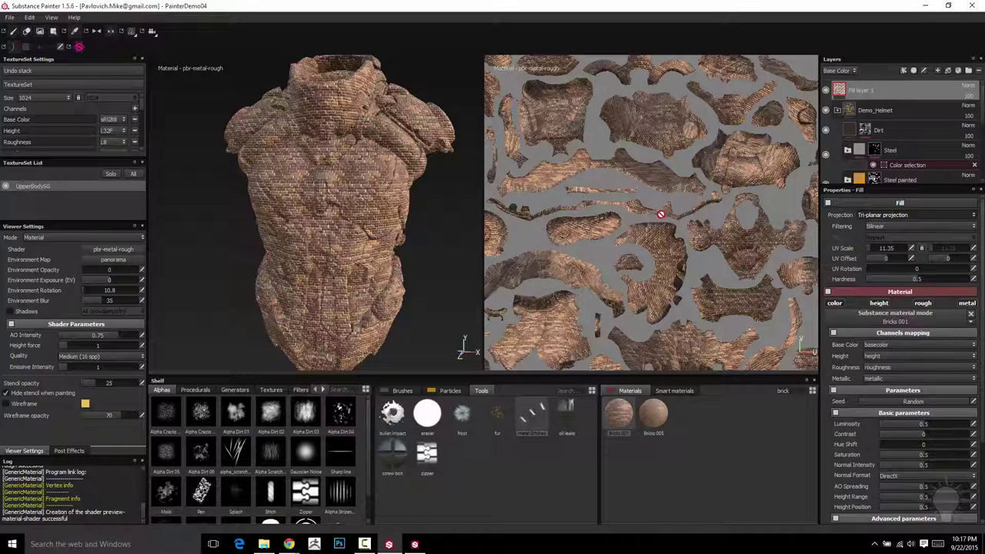
{"action": "scroll", "coordinate": [643, 282], "scroll_direction": "up", "scroll_amount": 2}
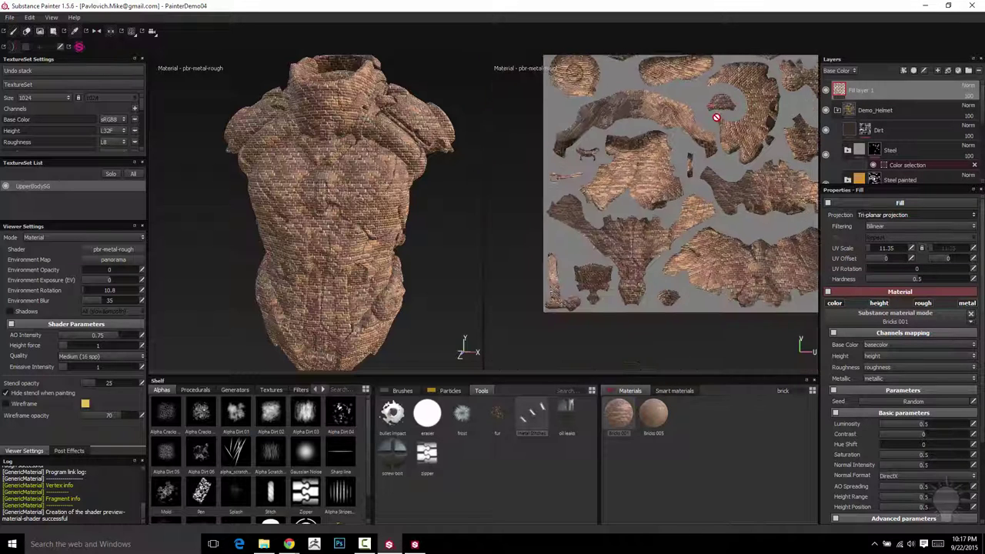
{"action": "scroll", "coordinate": [646, 191], "scroll_direction": "up", "scroll_amount": 3}
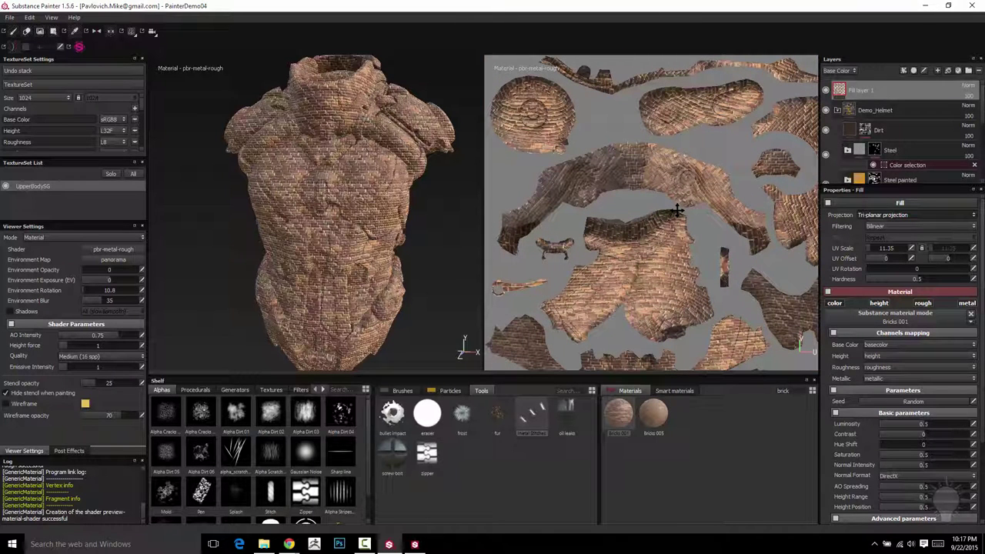
{"action": "middle_click_drag", "start_coordinate": [644, 153], "coordinate": [711, 368], "text": "alt"}
{"action": "scroll", "coordinate": [678, 278], "scroll_direction": "up", "scroll_amount": 3}
{"action": "middle_click_drag", "start_coordinate": [669, 206], "coordinate": [701, 287], "text": "alt"}
{"action": "scroll", "coordinate": [603, 193], "scroll_direction": "up", "scroll_amount": 2}
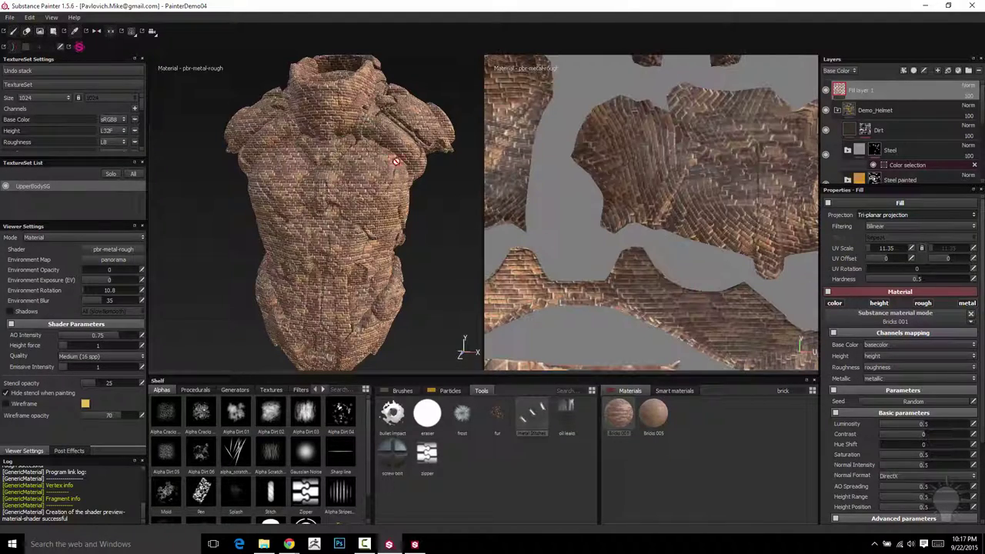
- Inspect the blending of the tri-planar bricks on the torso and check the fill's Filtering options, keeping Bilinear
{"action": "left_click_drag", "start_coordinate": [397, 162], "coordinate": [362, 208], "text": "alt"}
{"action": "right_click_drag", "start_coordinate": [362, 208], "coordinate": [403, 219], "text": "alt"}
{"action": "middle_click_drag", "start_coordinate": [402, 219], "coordinate": [352, 162], "text": "alt"}
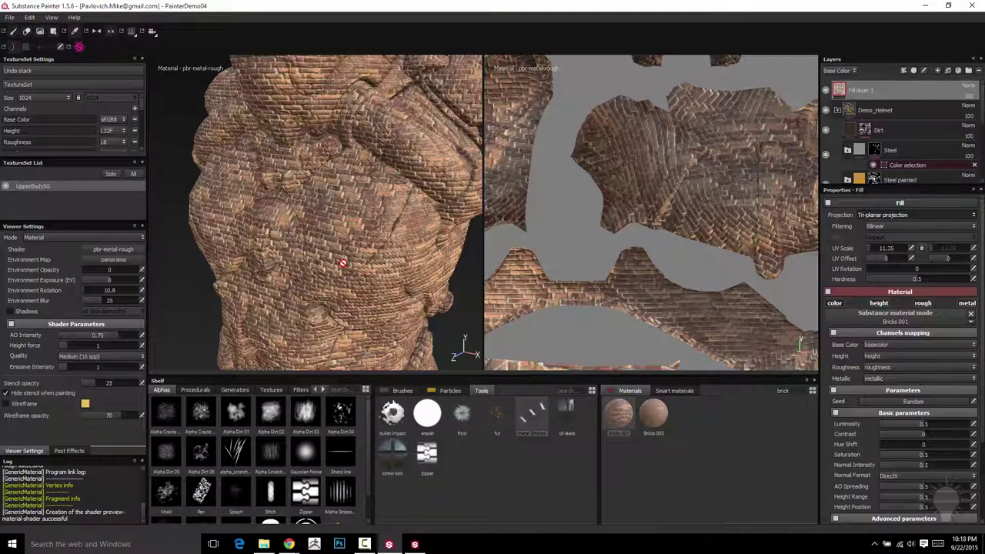
{"action": "scroll", "coordinate": [344, 285], "scroll_direction": "down", "scroll_amount": 2}
{"action": "scroll", "coordinate": [344, 286], "scroll_direction": "up", "scroll_amount": 3}
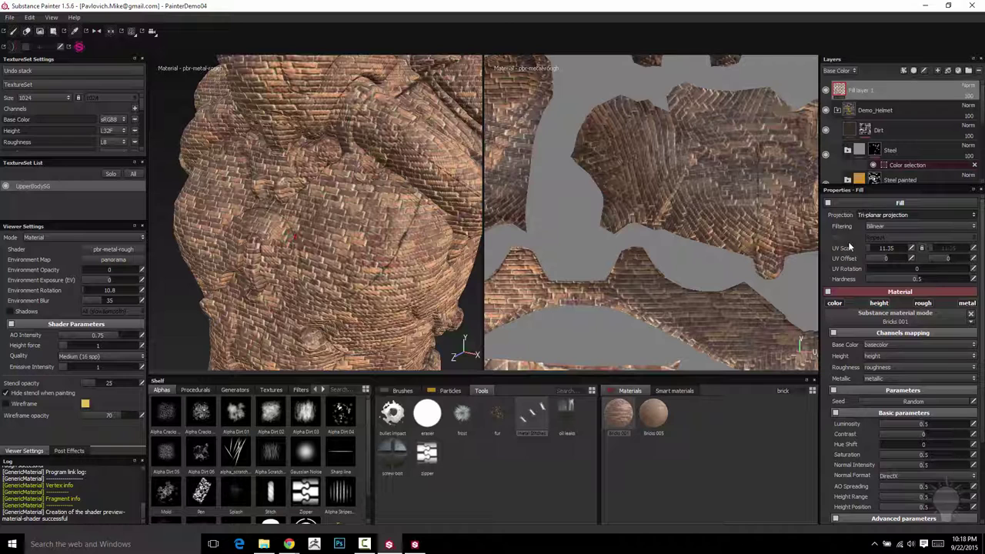
{"action": "left_click", "coordinate": [874, 227]}
{"action": "left_click", "coordinate": [871, 235]}
{"action": "left_click_drag", "start_coordinate": [339, 251], "coordinate": [330, 238], "text": "alt"}
{"action": "left_click_drag", "start_coordinate": [331, 192], "coordinate": [390, 194], "text": "alt"}
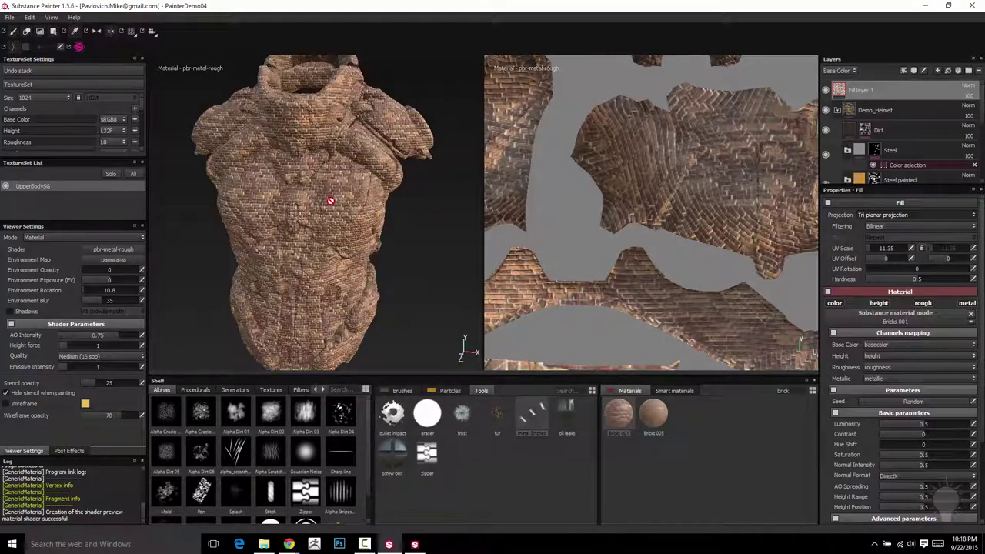
{"action": "left_click_drag", "start_coordinate": [331, 201], "coordinate": [357, 225], "text": "alt"}
{"action": "left_click_drag", "start_coordinate": [269, 203], "coordinate": [301, 187], "text": "alt"}
- Set the brick fill's UV Scale to 4.87 and its UV Rotation to 43.2
{"action": "right_click_drag", "start_coordinate": [301, 187], "coordinate": [411, 189], "text": "alt"}
{"action": "scroll", "coordinate": [411, 188], "scroll_direction": "down", "scroll_amount": 6}
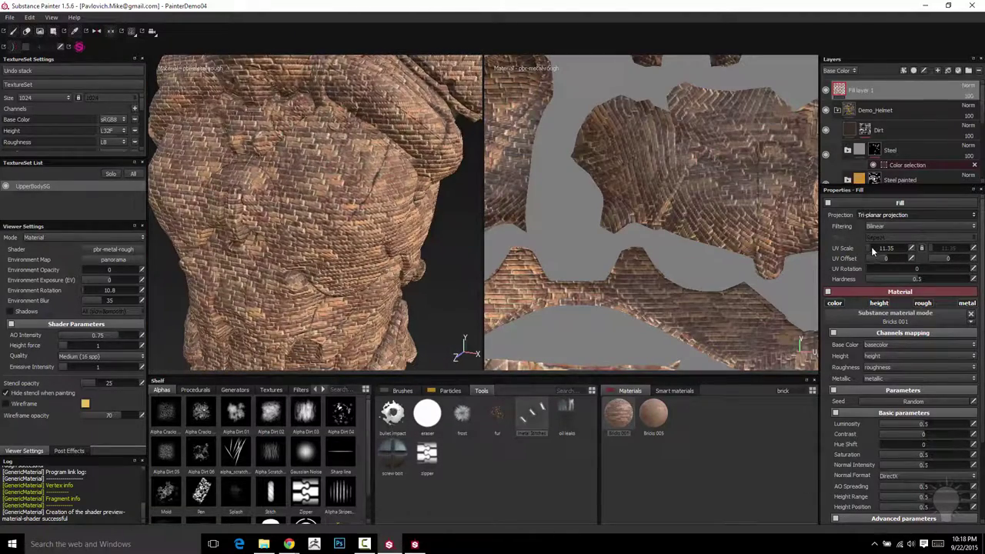
{"action": "left_click_drag", "start_coordinate": [871, 247], "coordinate": [867, 249]}
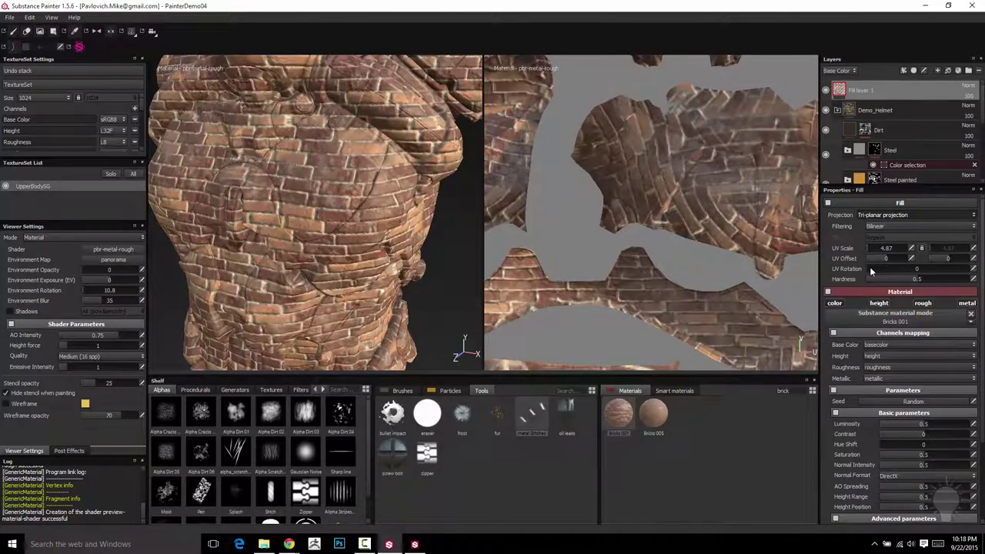
{"action": "left_click_drag", "start_coordinate": [870, 267], "coordinate": [879, 267]}
{"action": "right_click_drag", "start_coordinate": [308, 146], "coordinate": [270, 161], "text": "alt"}
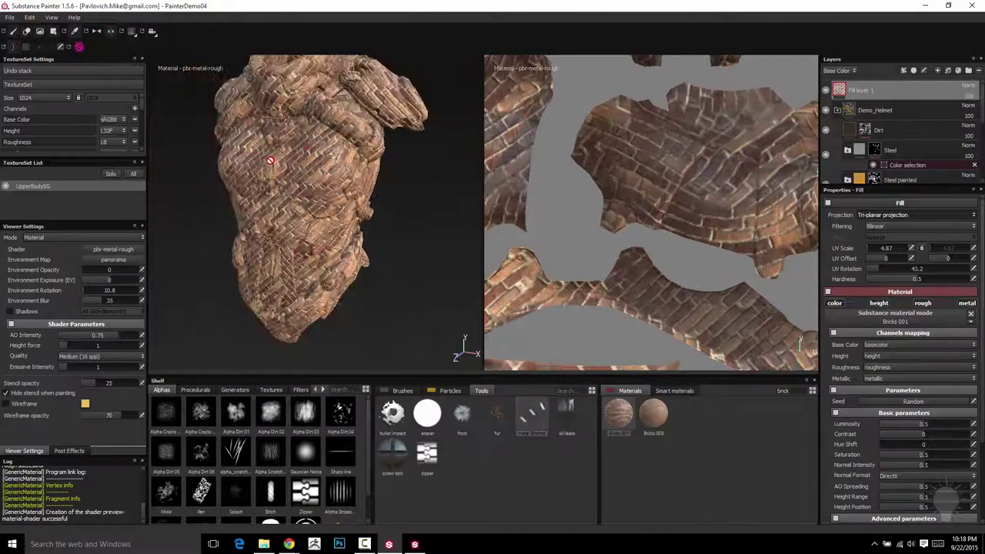
{"action": "mouse_move", "coordinate": [270, 160]}
{"action": "left_mouse_down", "text": "alt"}
{"action": "mouse_move", "coordinate": [326, 158]}
{"action": "mouse_move", "coordinate": [272, 164]}
{"action": "left_mouse_up", "text": "alt"}
- Set the brick fill layer's projection back to UV projection and compare the rotated bricks on the model's front and back
{"action": "left_click_drag", "start_coordinate": [335, 241], "coordinate": [332, 367], "text": "alt"}
{"action": "middle_click_drag", "start_coordinate": [402, 188], "coordinate": [279, 214], "text": "alt"}
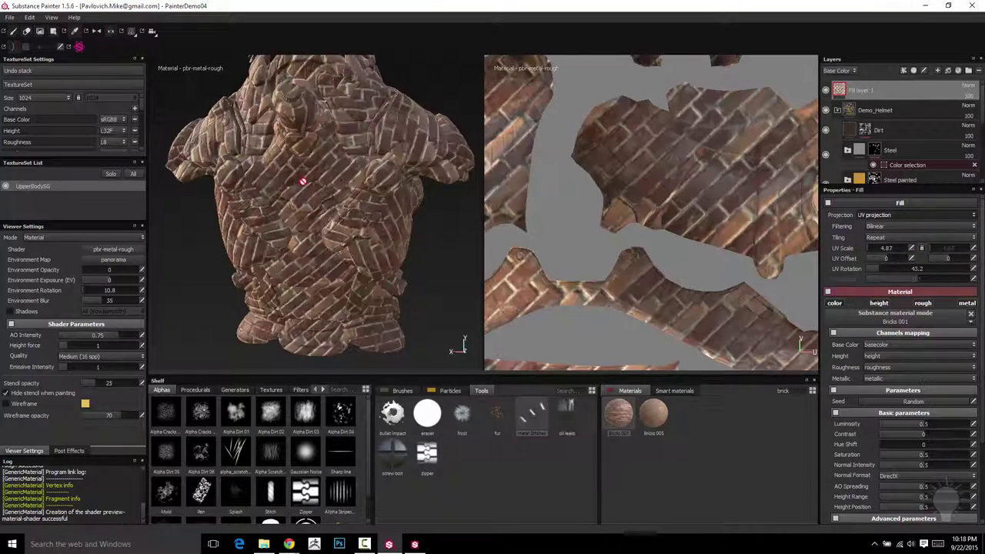
{"action": "left_click_drag", "start_coordinate": [327, 201], "coordinate": [351, 204], "text": "alt"}
{"action": "right_click_drag", "start_coordinate": [350, 204], "coordinate": [327, 193], "text": "alt"}
{"action": "left_click_drag", "start_coordinate": [327, 192], "coordinate": [337, 242], "text": "alt"}
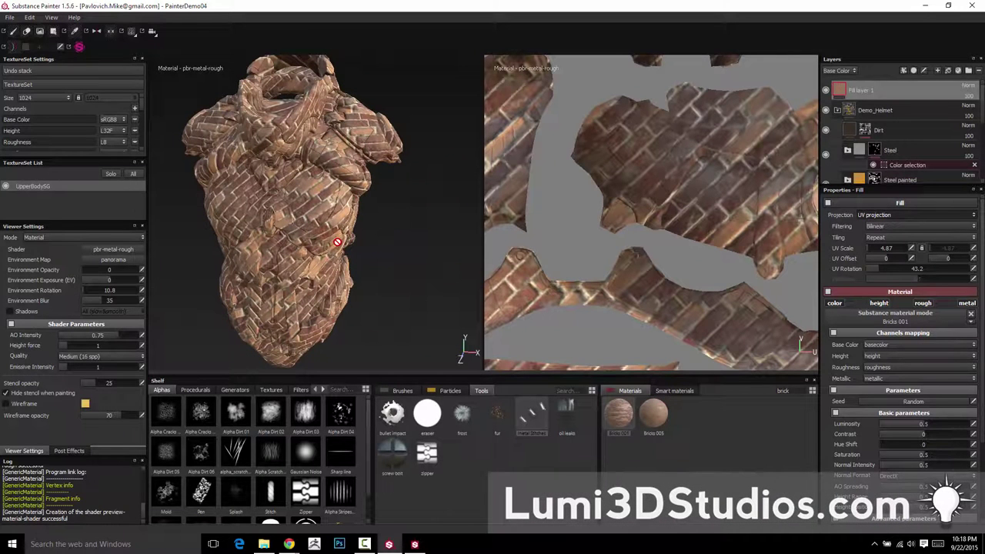